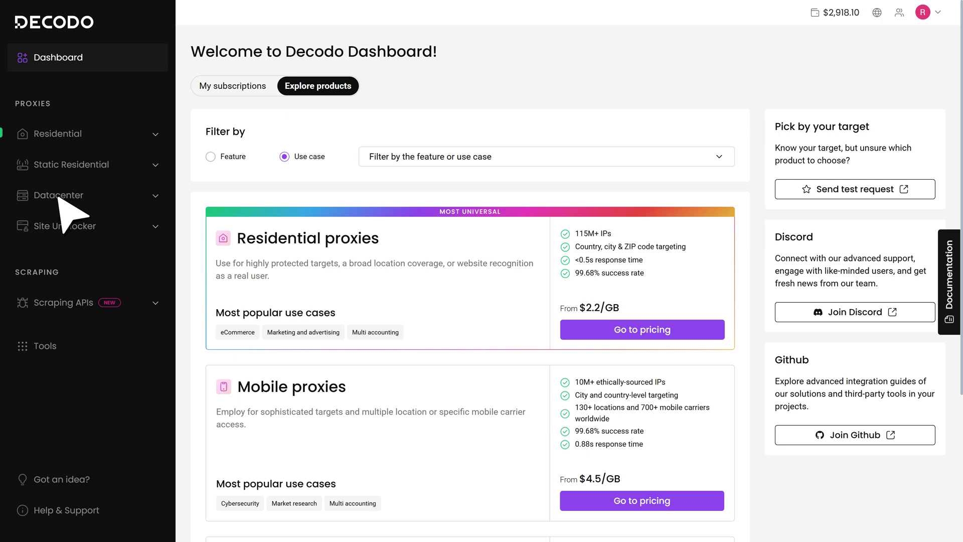
Bring up Datacenter proxy pricing and toggle between Pay per IP and Pay per GB plans
left_click(56, 196)
left_click(47, 224)
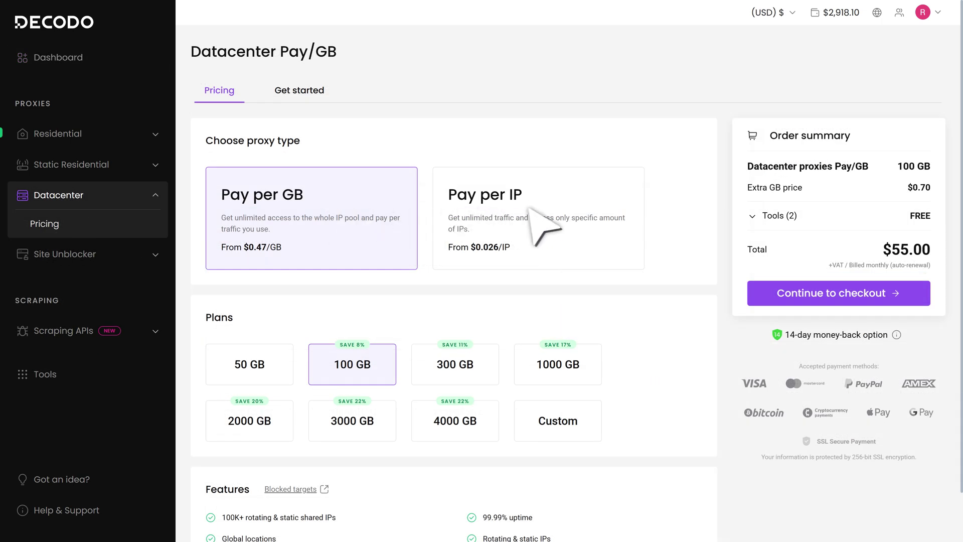
left_click(533, 219)
left_click(311, 226)
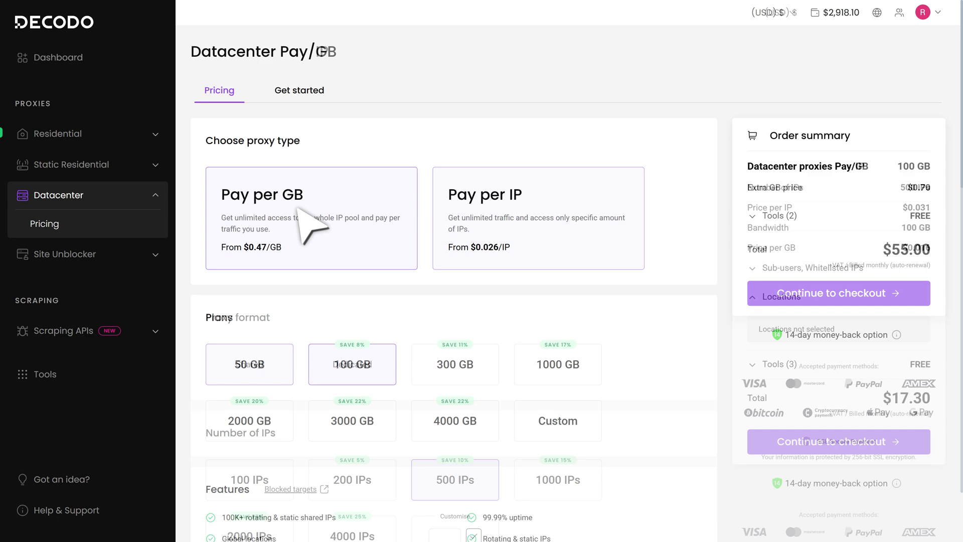
Return to Pay per IP pricing and compare the dedicated proxy format options
left_click(537, 226)
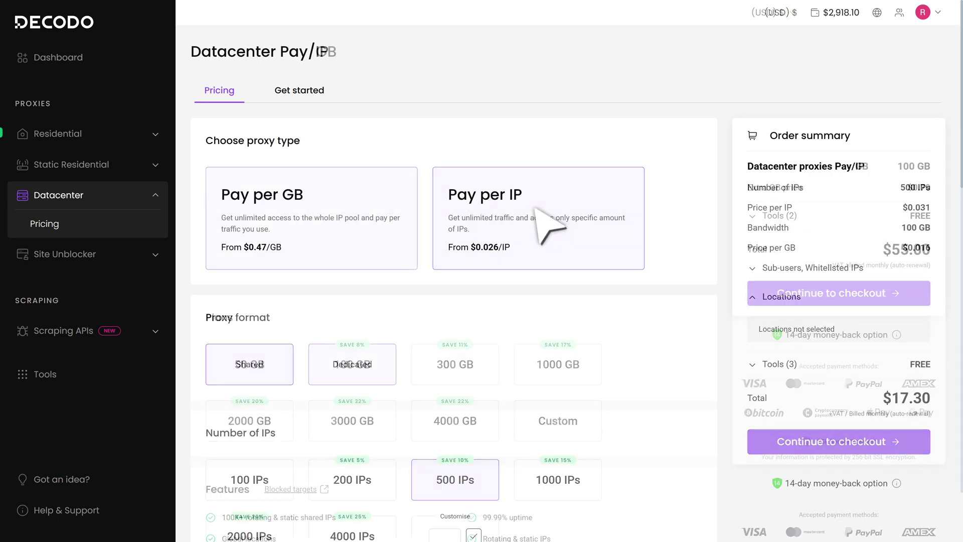
left_click(352, 380)
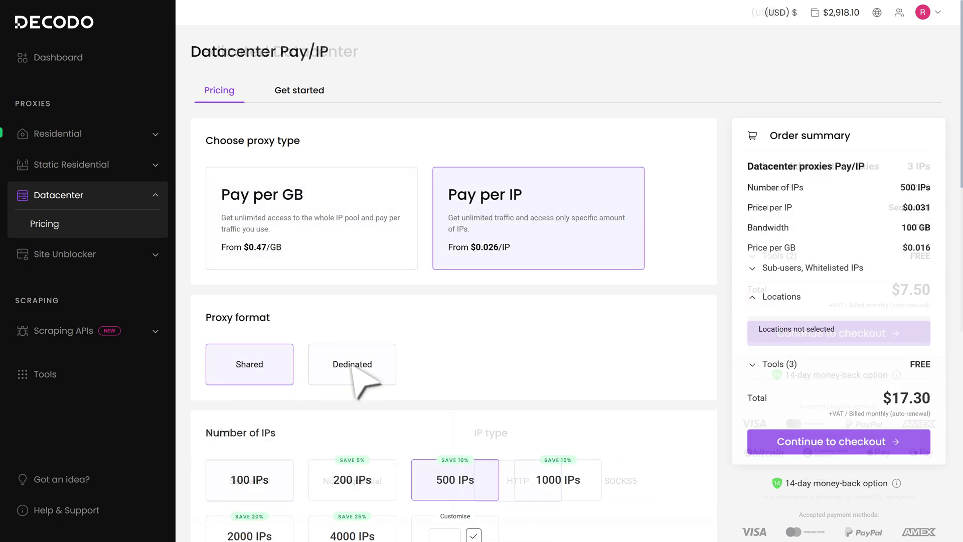
left_click(260, 377)
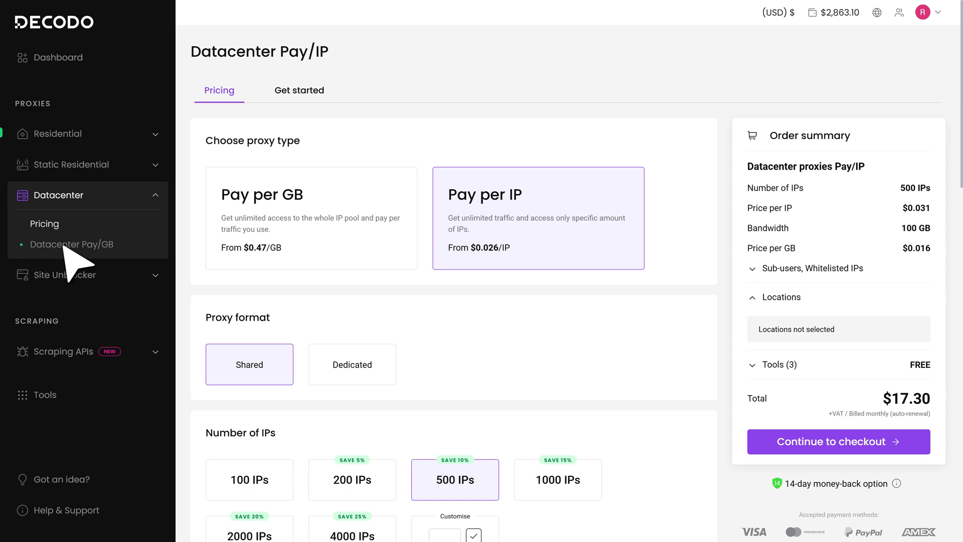
On the Datacenter Pay/GB setup, regenerate the proxy user's password and confirm it
left_click(64, 244)
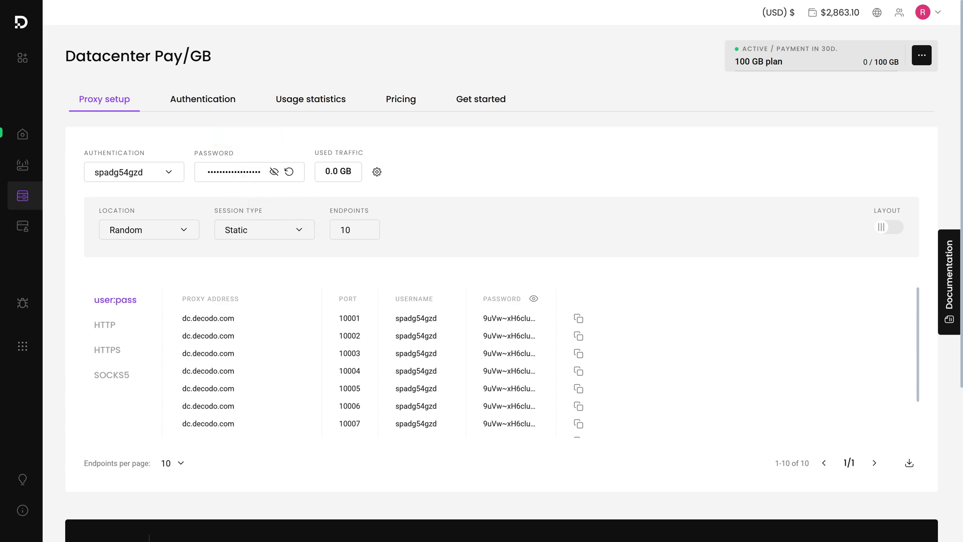
left_click(289, 171)
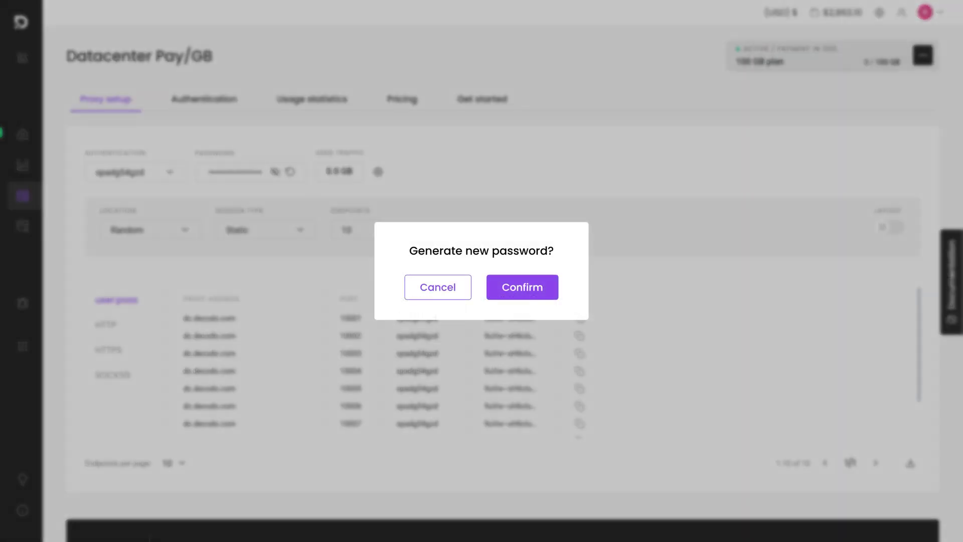
left_click(523, 292)
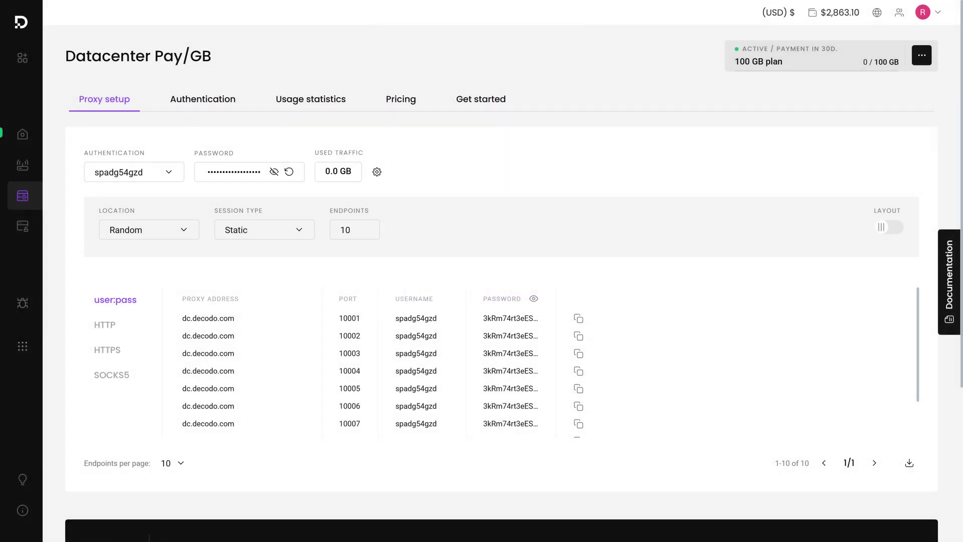
In the user's settings, apply a 2 GB traffic limit
left_click(377, 172)
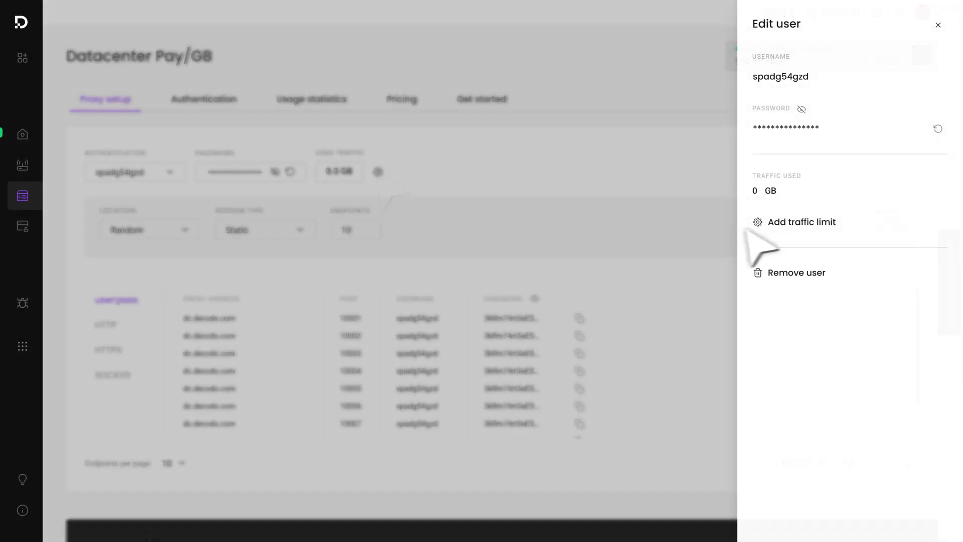
left_click(796, 223)
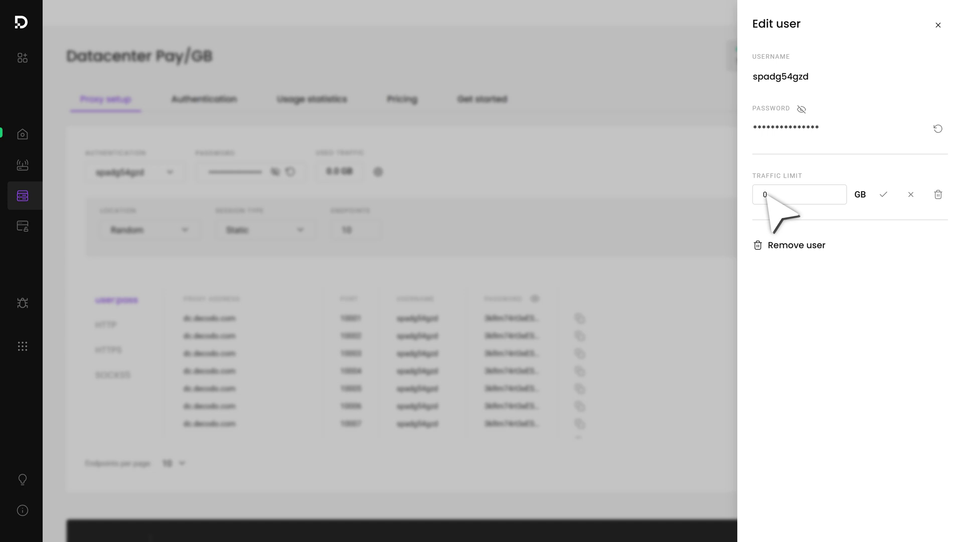
type("2")
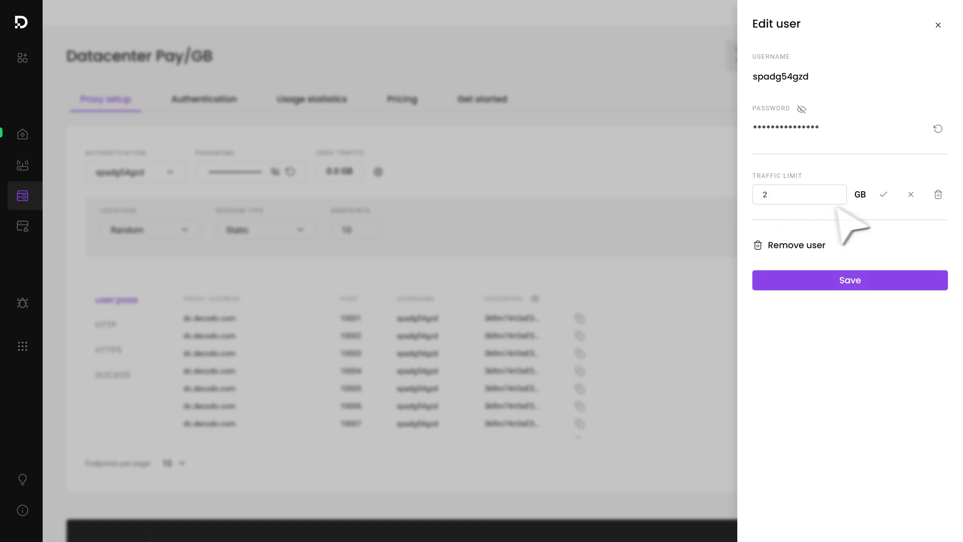
left_click(884, 195)
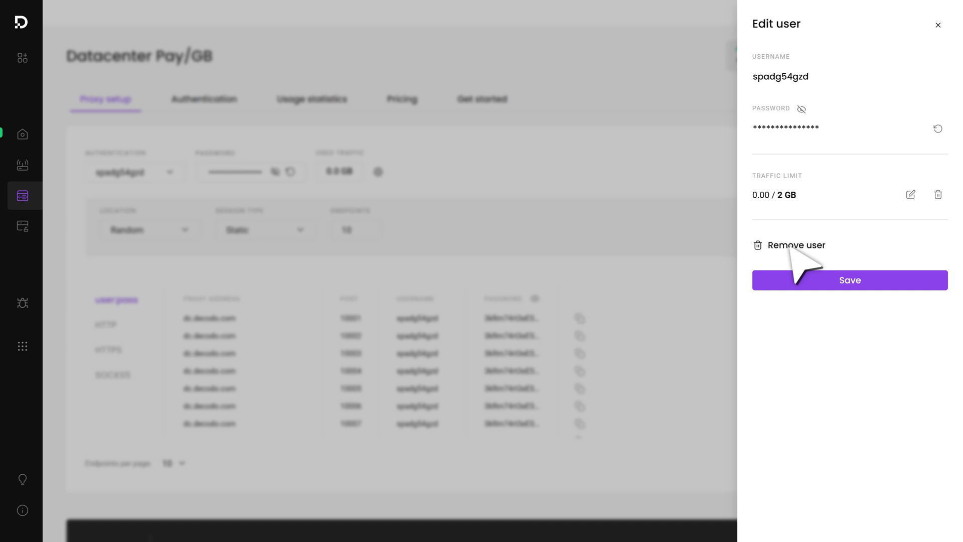
Remove the proxy user and confirm the deletion
left_click(790, 245)
left_click(525, 299)
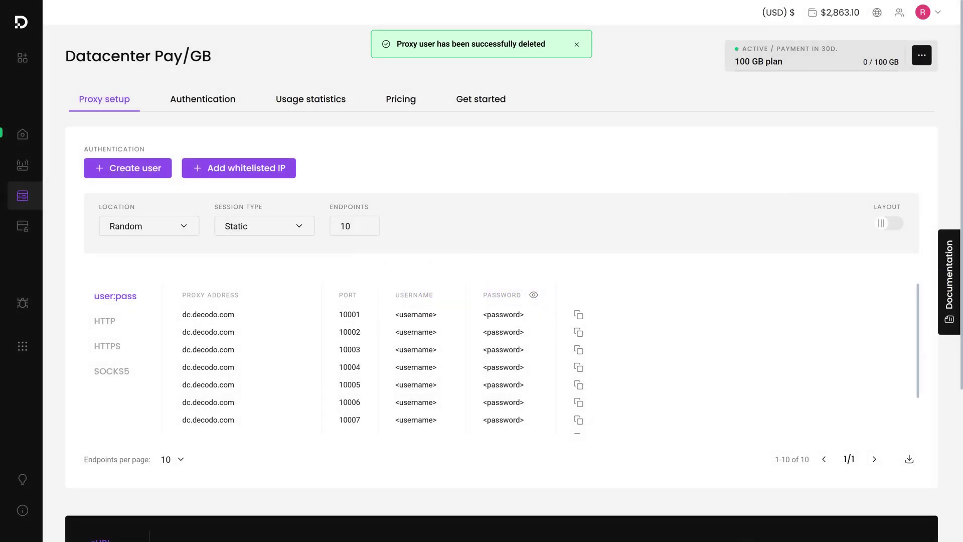
Create a new proxy user named NewDatacenterUser
left_click(129, 172)
left_click(802, 74)
type("NewDatacenterUser")
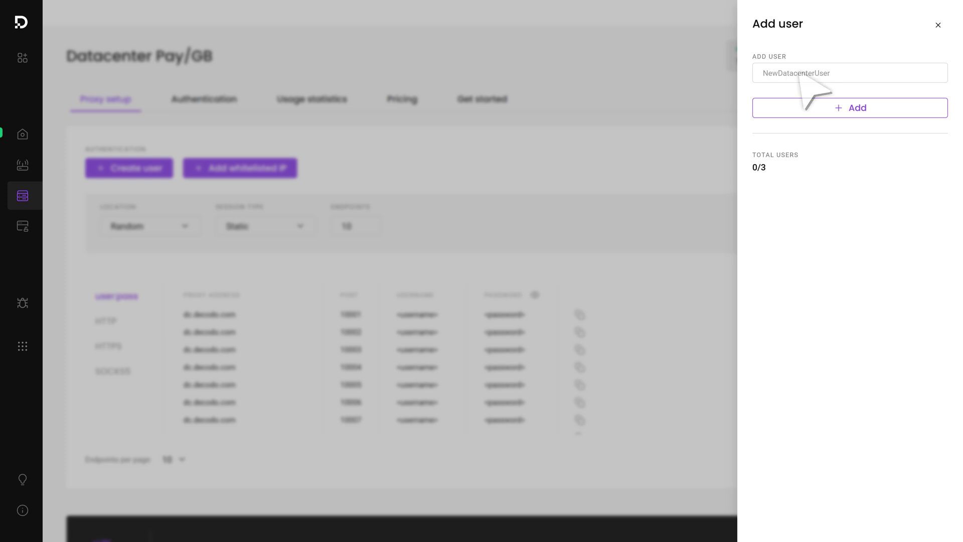
left_click(850, 110)
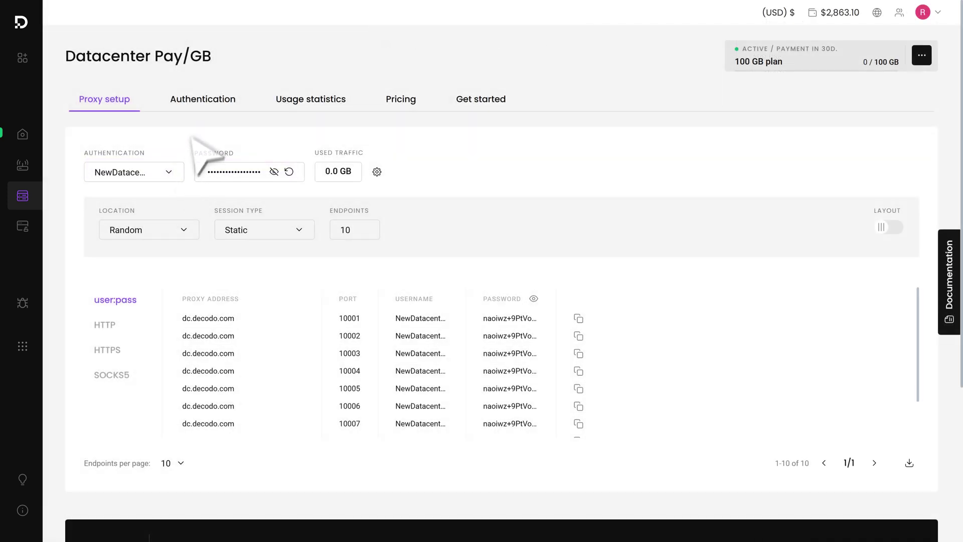
From the Authentication user list, purchase one extra user slot
left_click(204, 104)
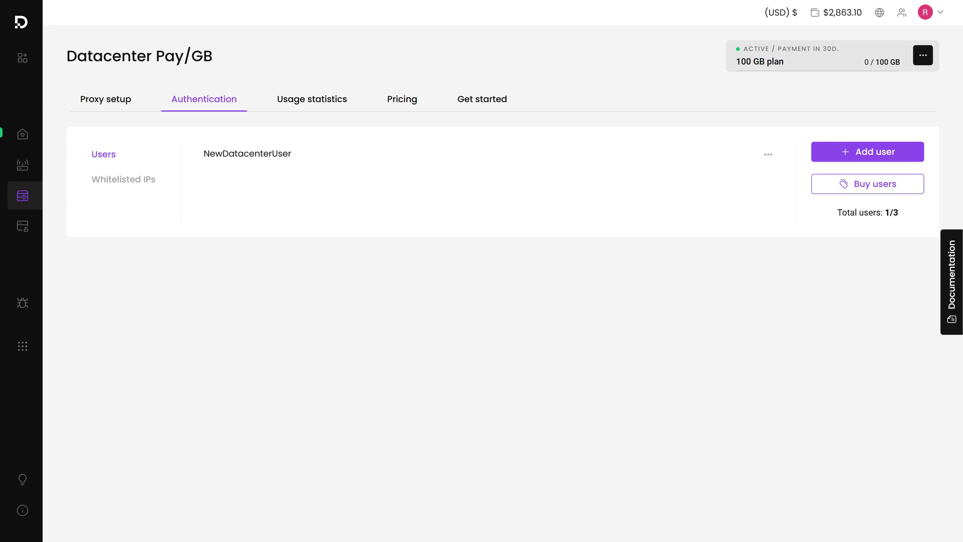
left_click(873, 189)
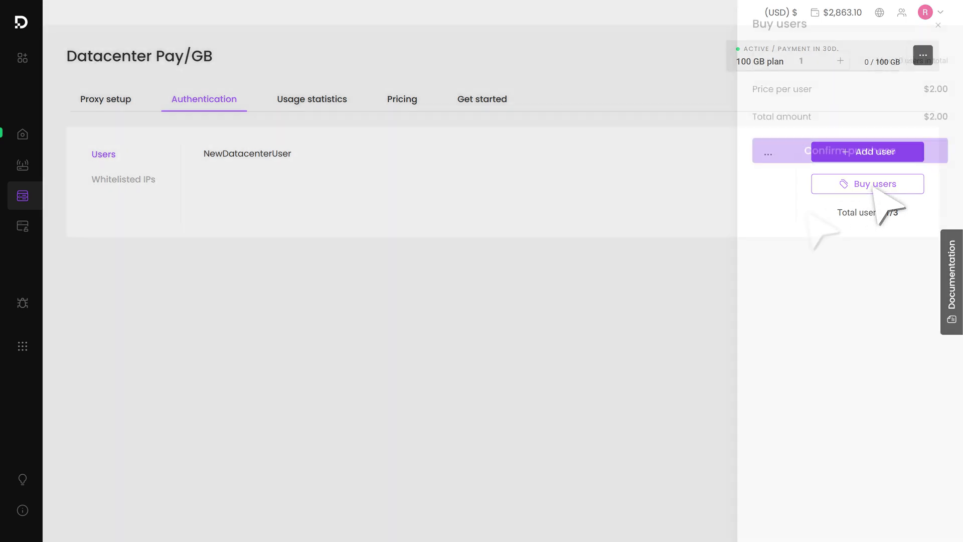
left_click(856, 152)
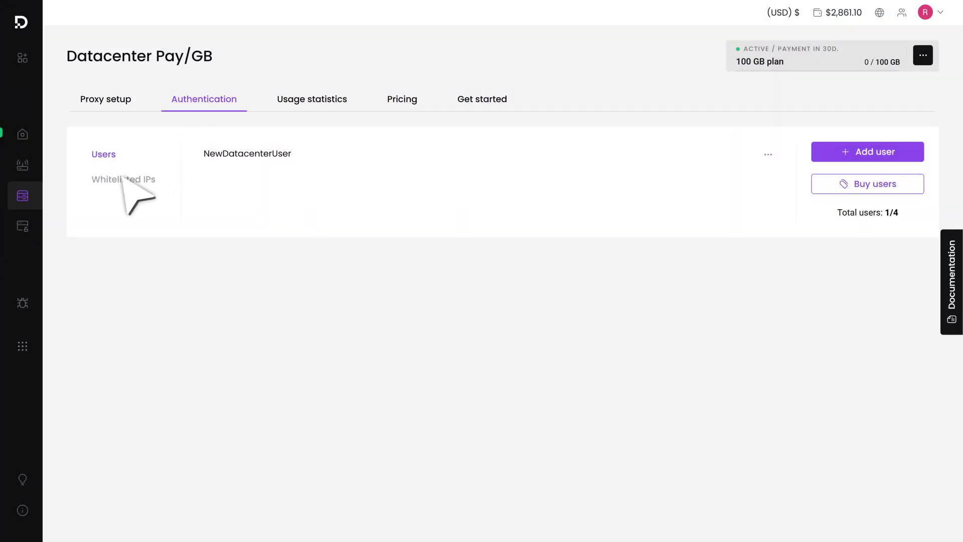
Go to Whitelisted IPs and start adding a new whitelisted IP address
left_click(121, 181)
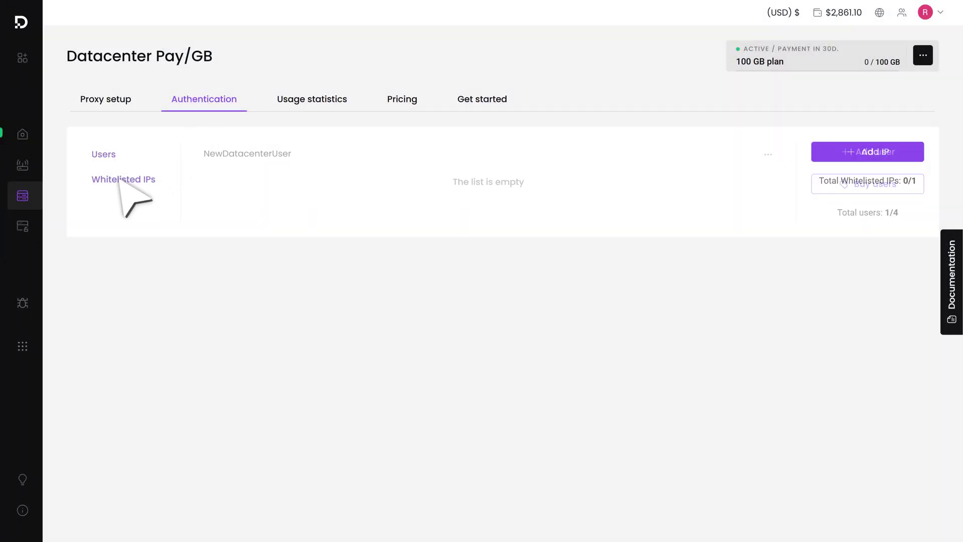
left_click(875, 156)
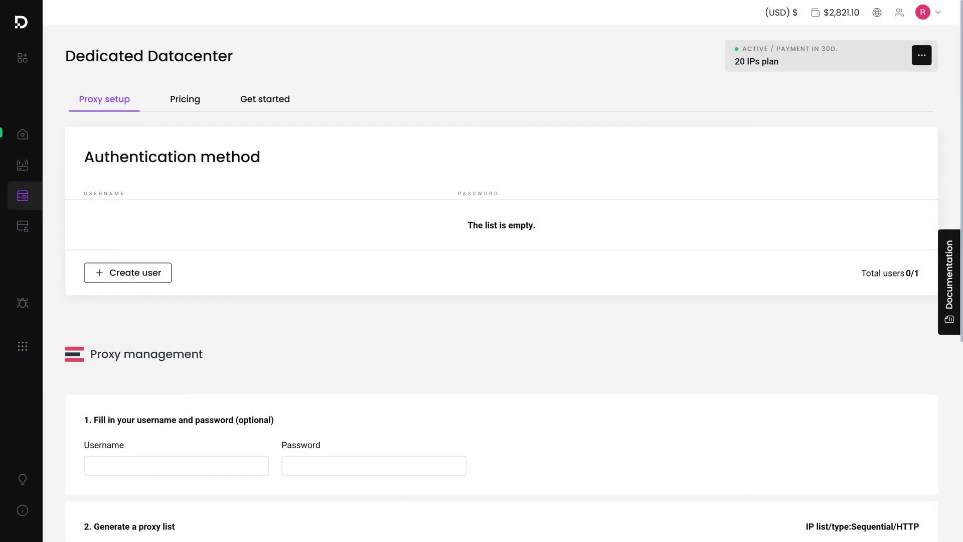
Create the dedicated proxy user NewDedicatedDatacenter with a username and password
left_click(129, 277)
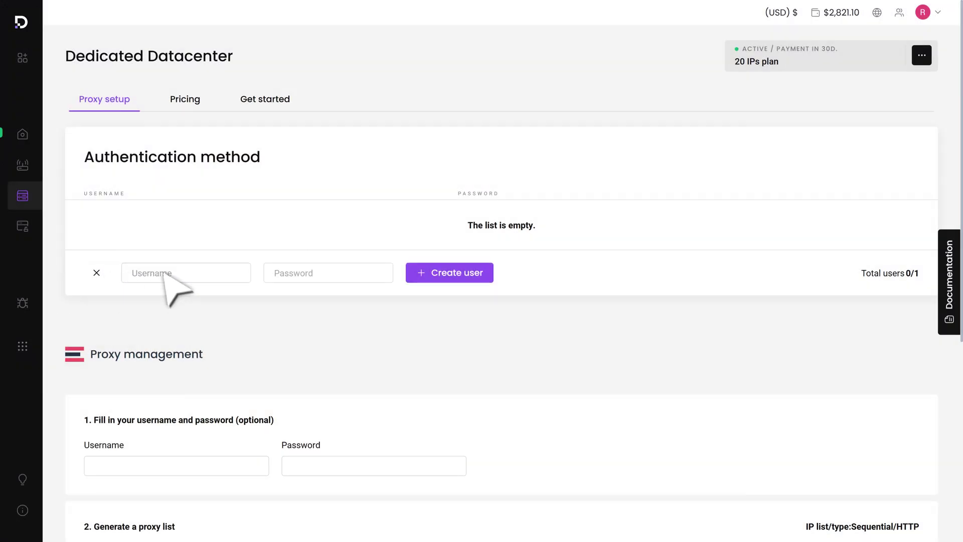
left_click(182, 276)
type("NewDedicatedDatacenter")
left_click(295, 275)
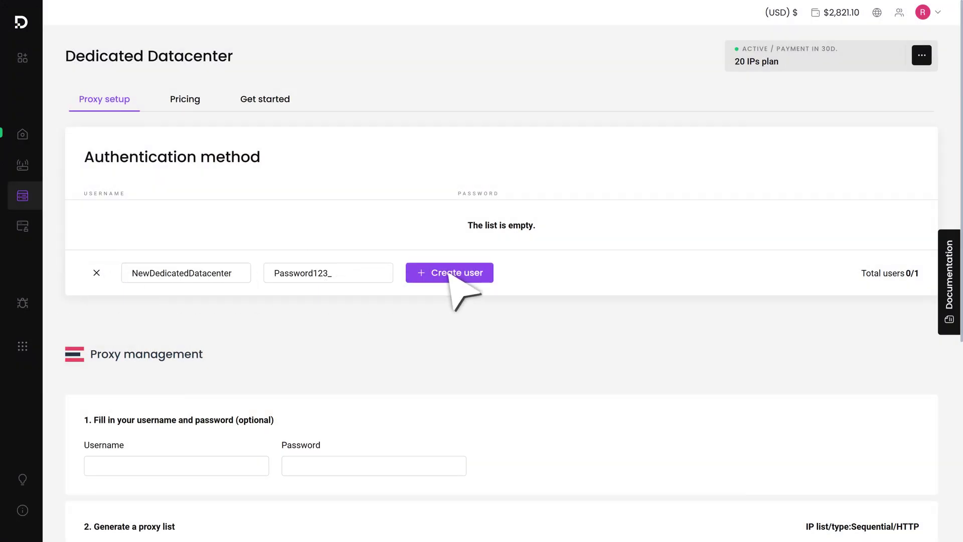
left_click(455, 274)
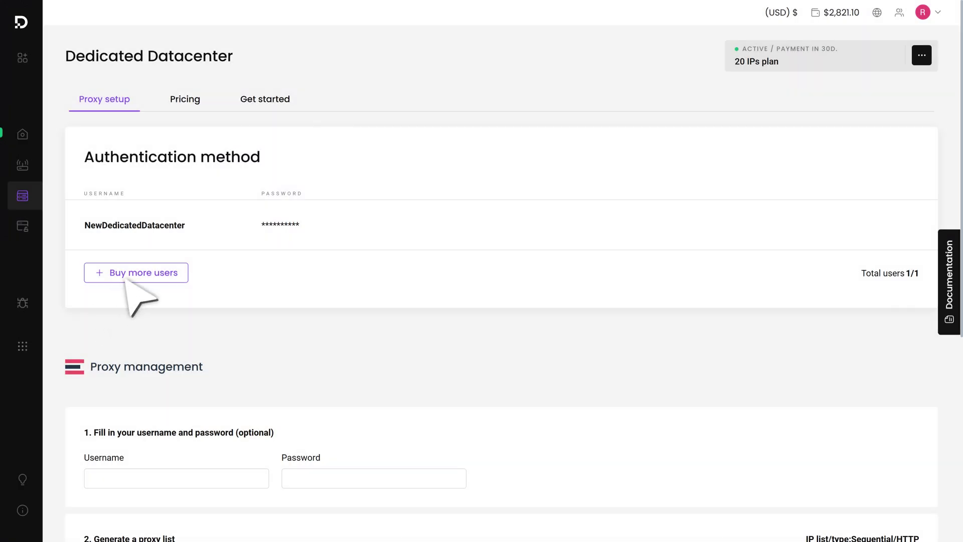
Buy one more dedicated user slot for $6.00
left_click(136, 272)
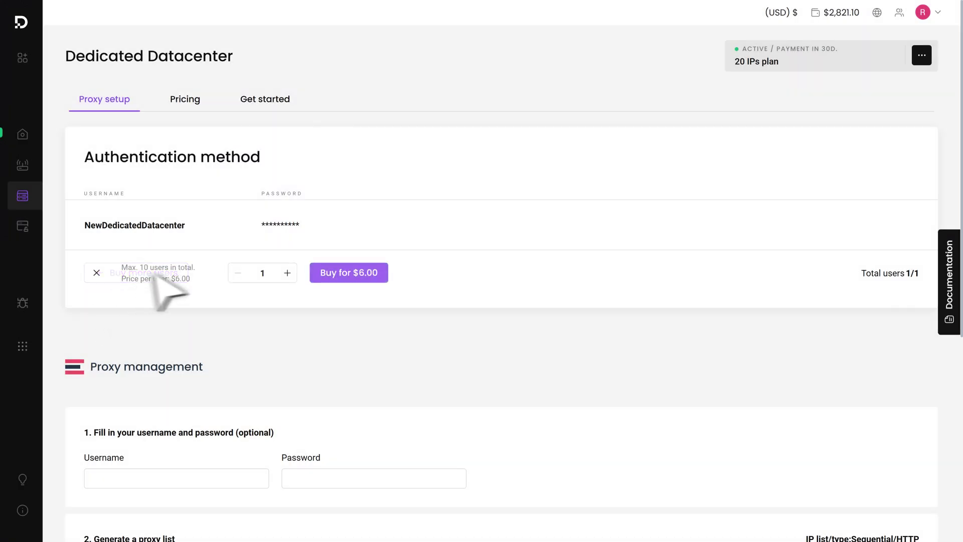
left_click(351, 273)
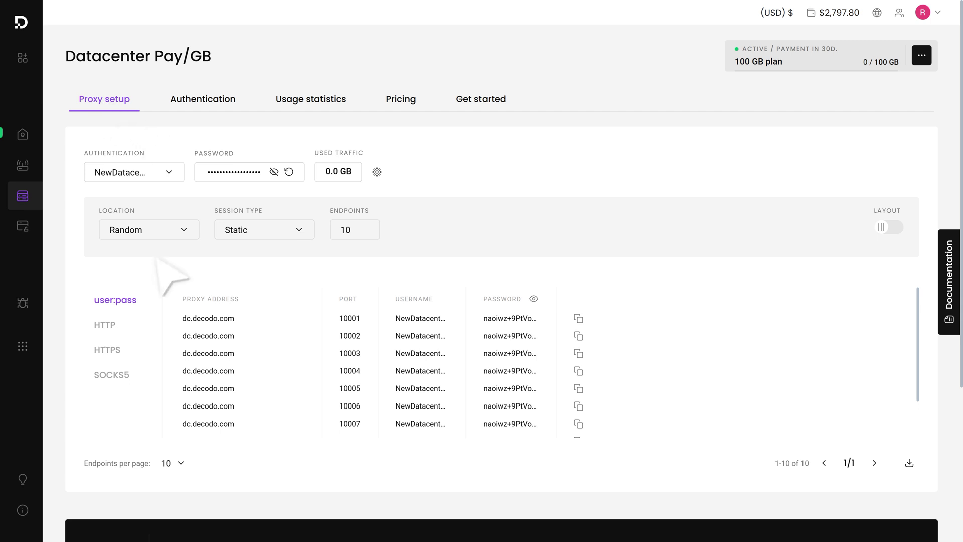
Review the Pay/GB Location and Session type dropdown options
left_click(185, 229)
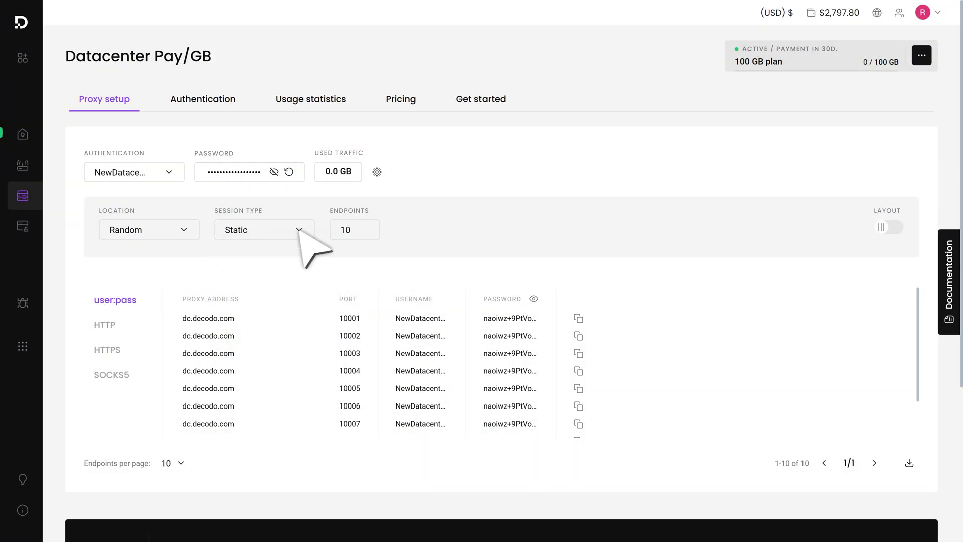
left_click(301, 232)
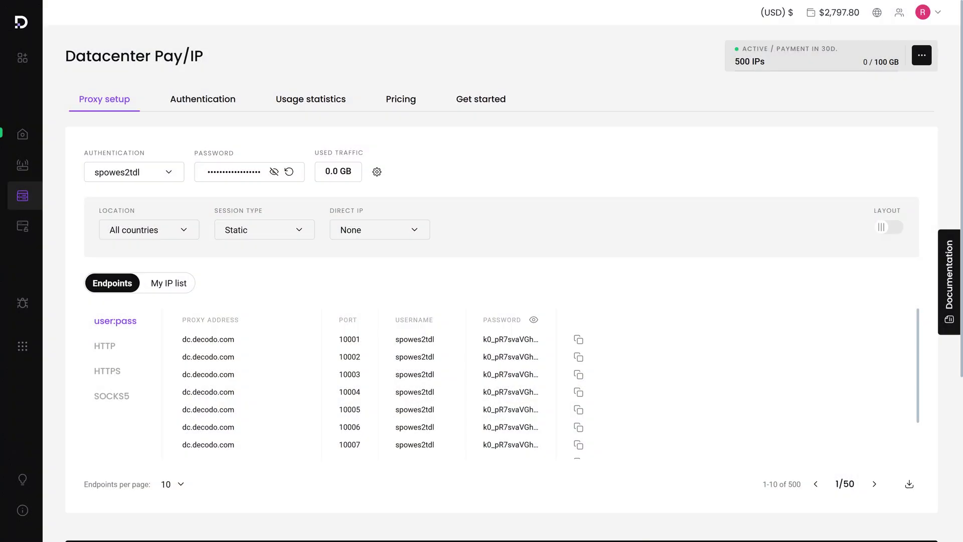
Restrict Direct IP to chosen US IPs including 136.0.174.96 and 136.0.140.28
left_click(414, 229)
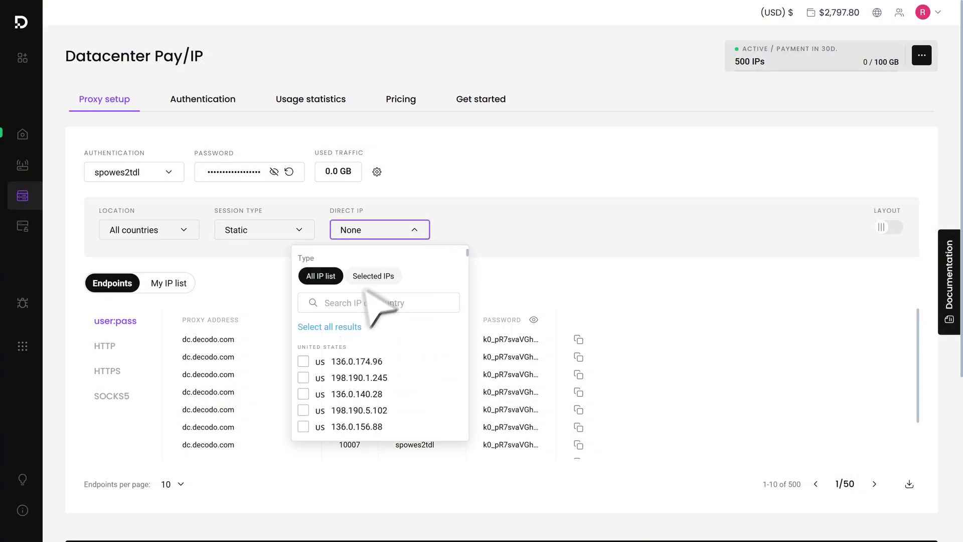
left_click(304, 362)
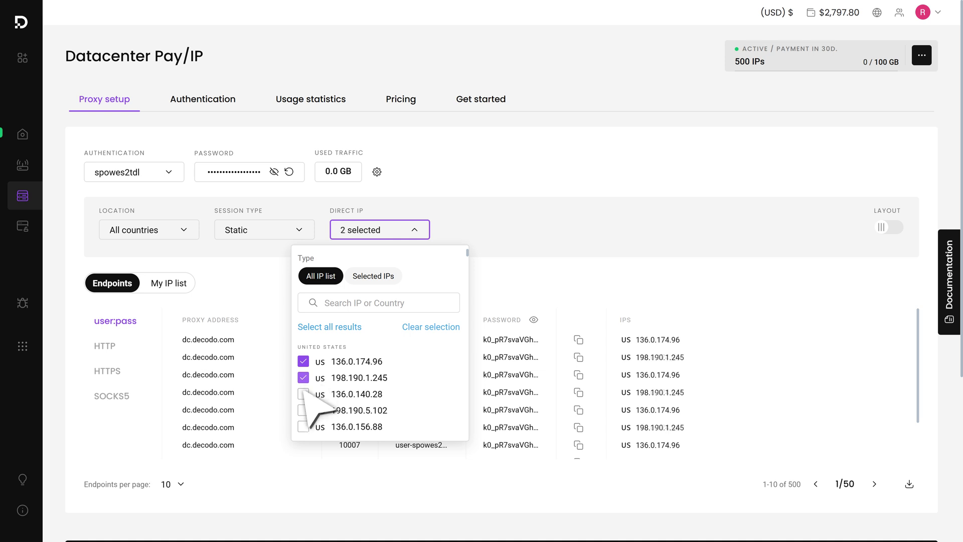
left_click(304, 394)
key("Escape")
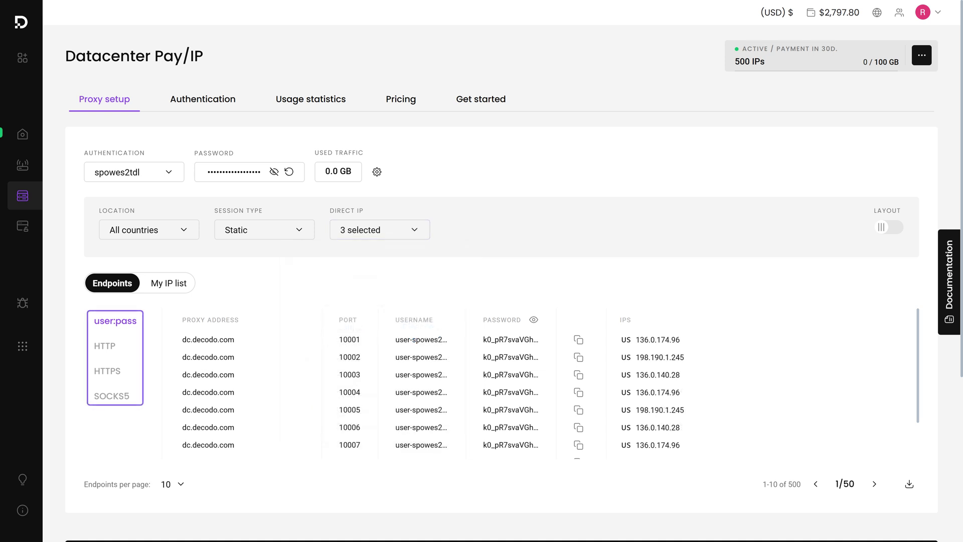
Copy the second endpoint's credentials and download the endpoint list as a .txt file
left_click(186, 489)
left_click(184, 488)
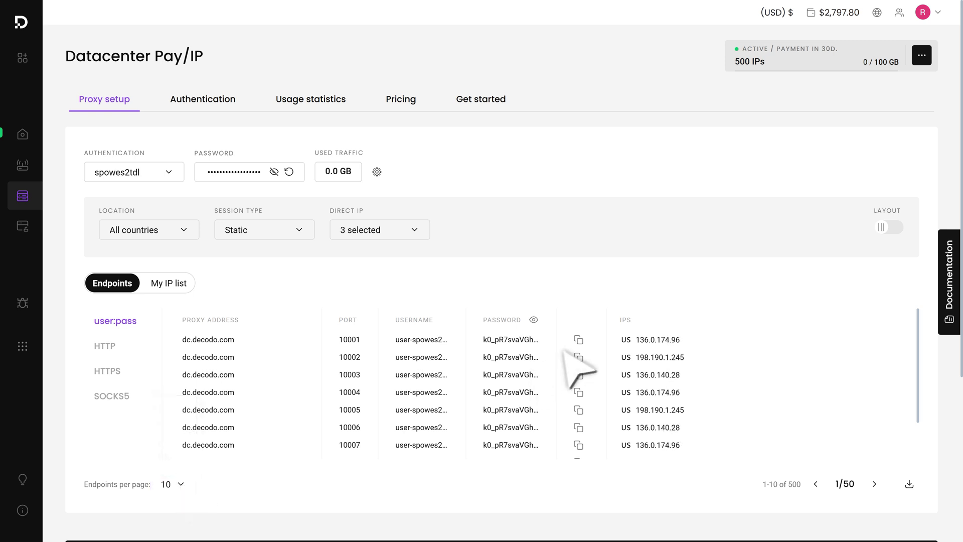
left_click(579, 340)
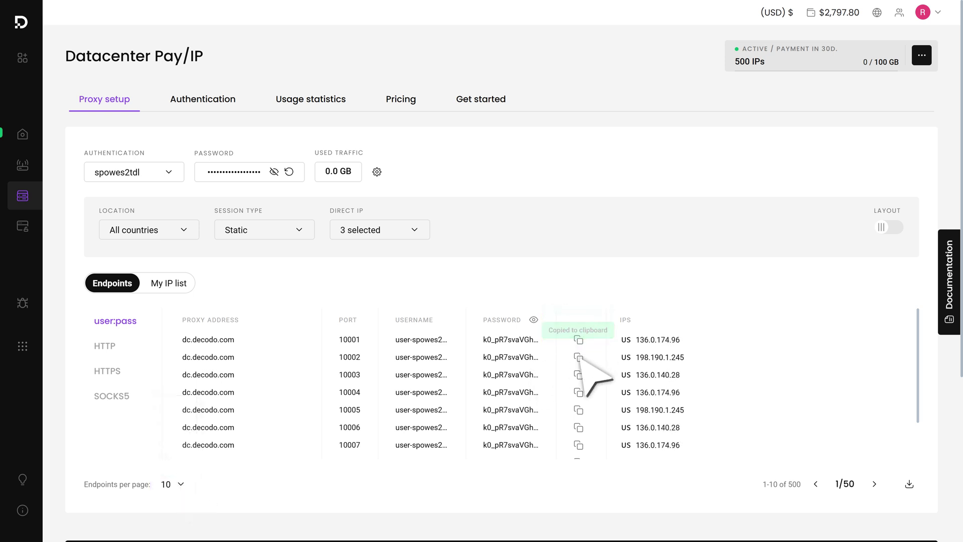
left_click(912, 485)
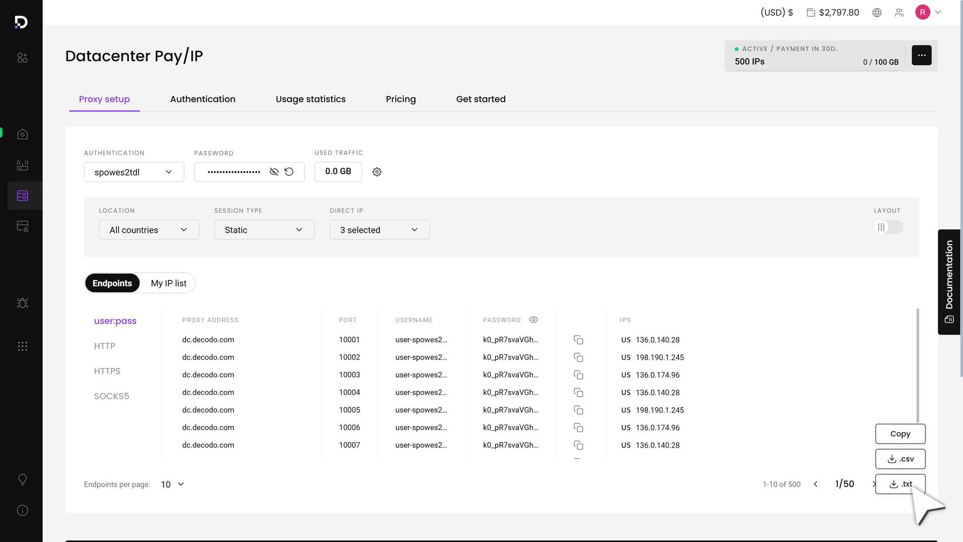
left_click(905, 484)
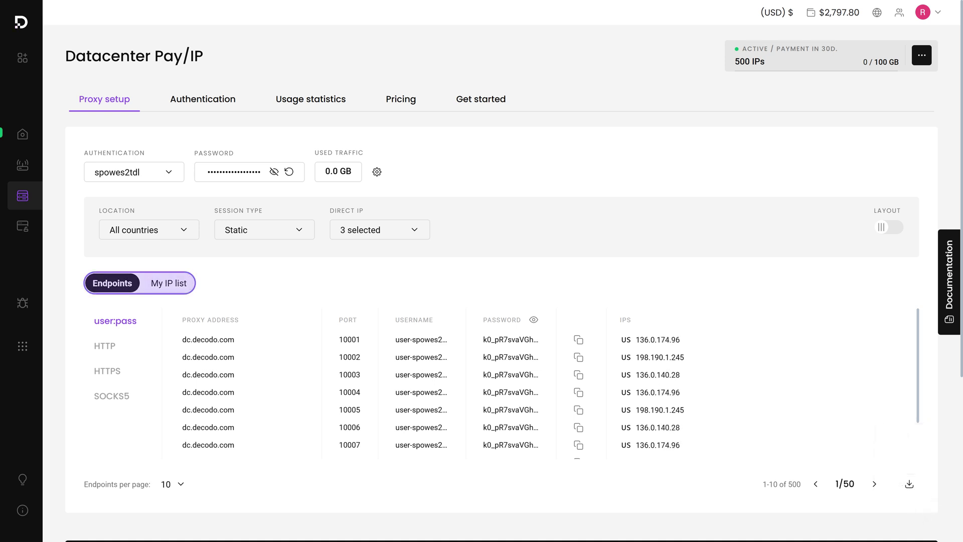
Show the Pay/IP plan's My IP list and copy one of the owned IP addresses
left_click(182, 287)
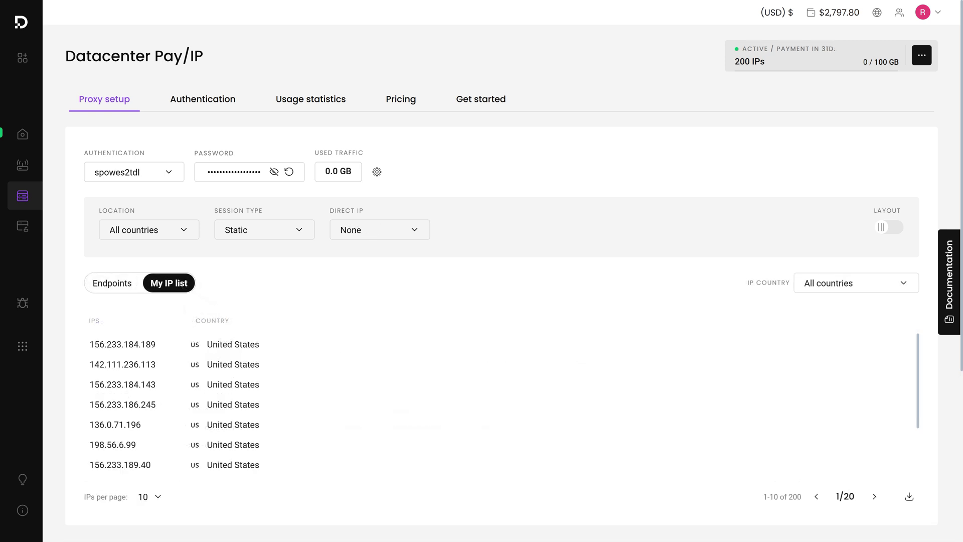
left_click(156, 499)
left_click(155, 496)
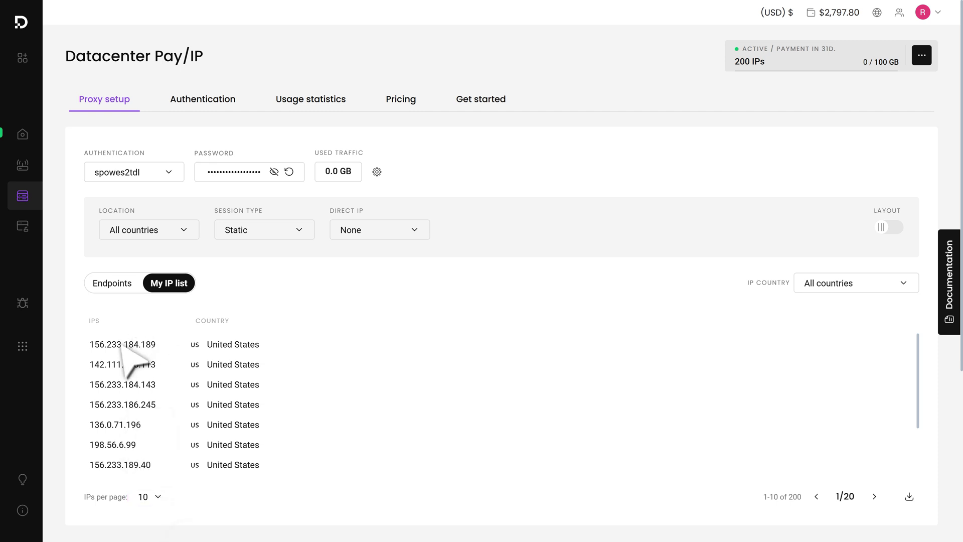
left_click(134, 364)
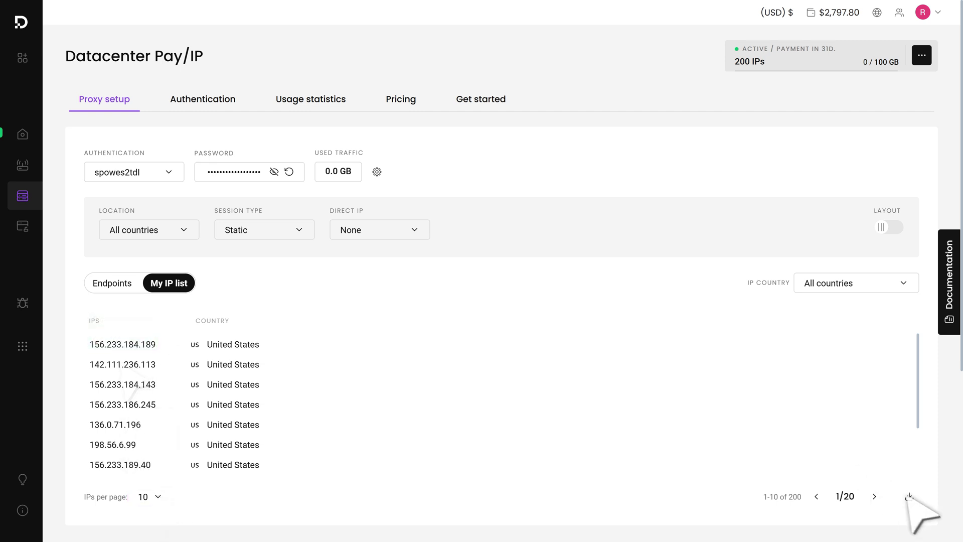
From the IP list download options, copy the Go code sample to the clipboard
left_click(909, 497)
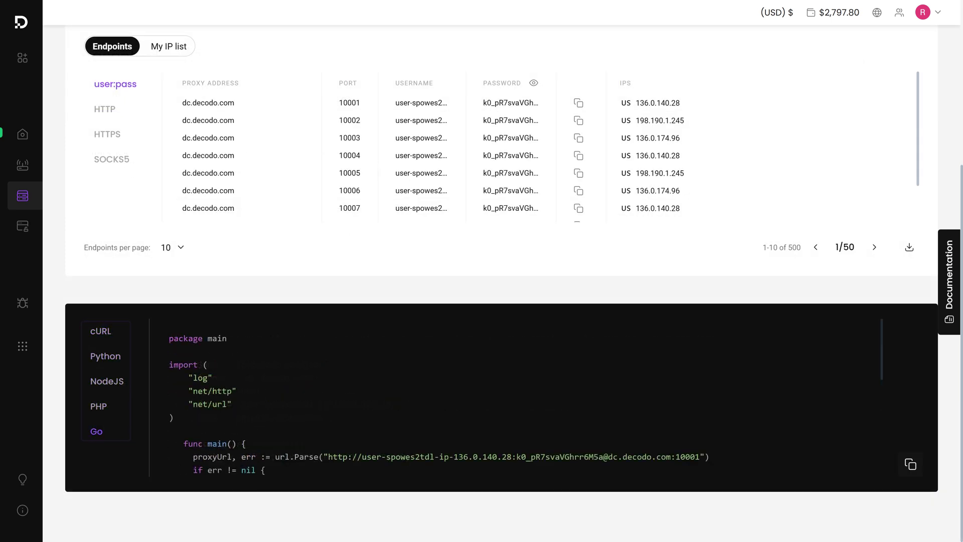
left_click(911, 464)
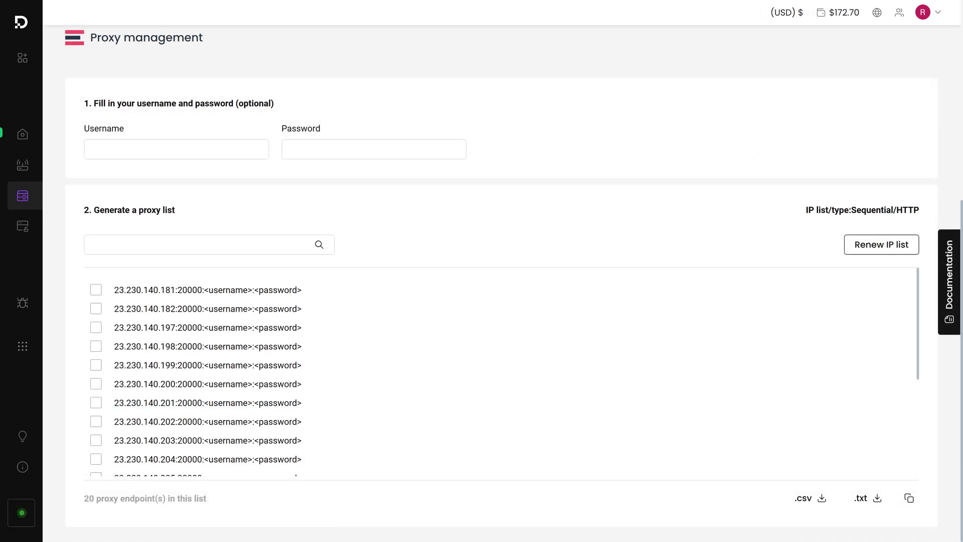
Fill the NewDedicatedDatacenter username and password and copy the generated proxy list
left_click(144, 150)
type("NewDedicatedDatacenter")
left_click(316, 149)
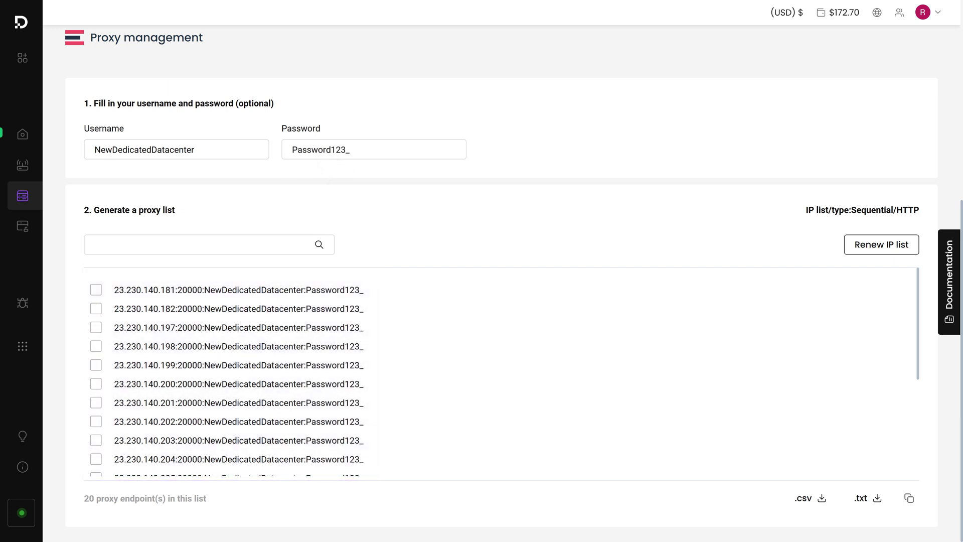
left_click(908, 498)
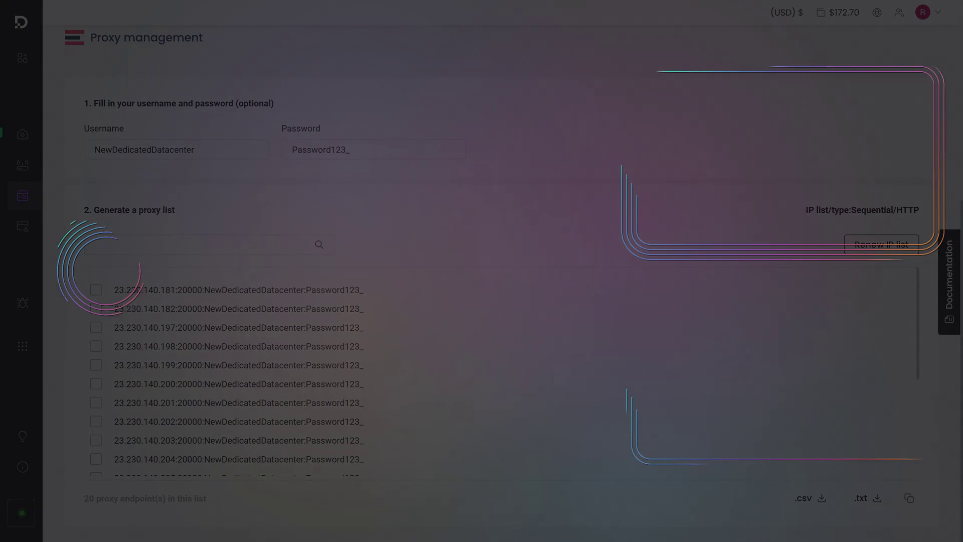